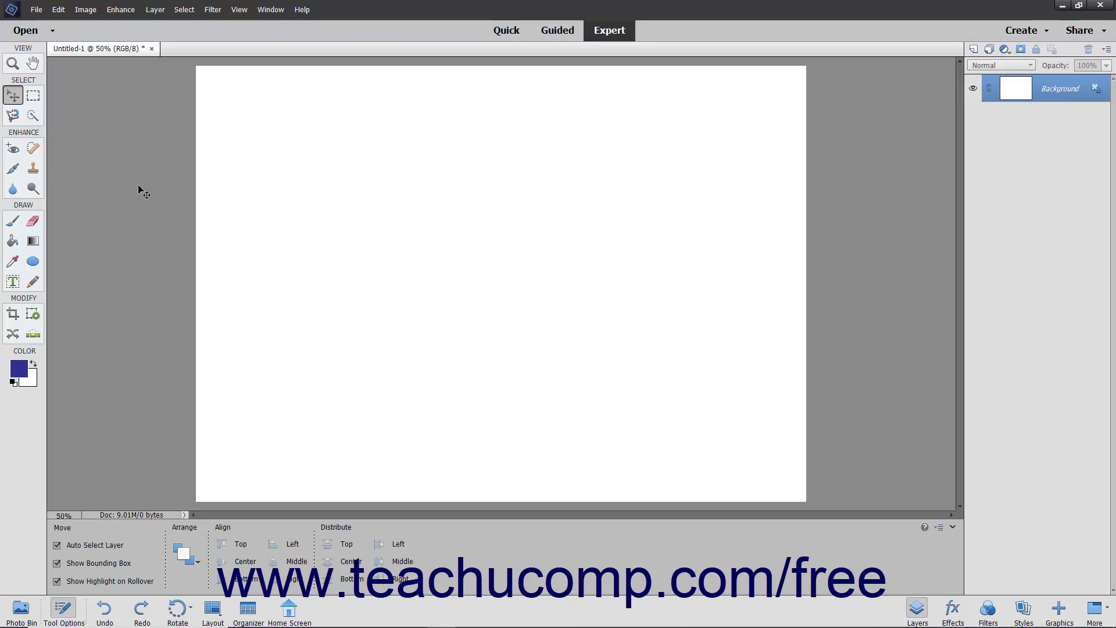
Select a 0.967-inch square near the top-left and start a Text on Selection path from it.
click(33, 95)
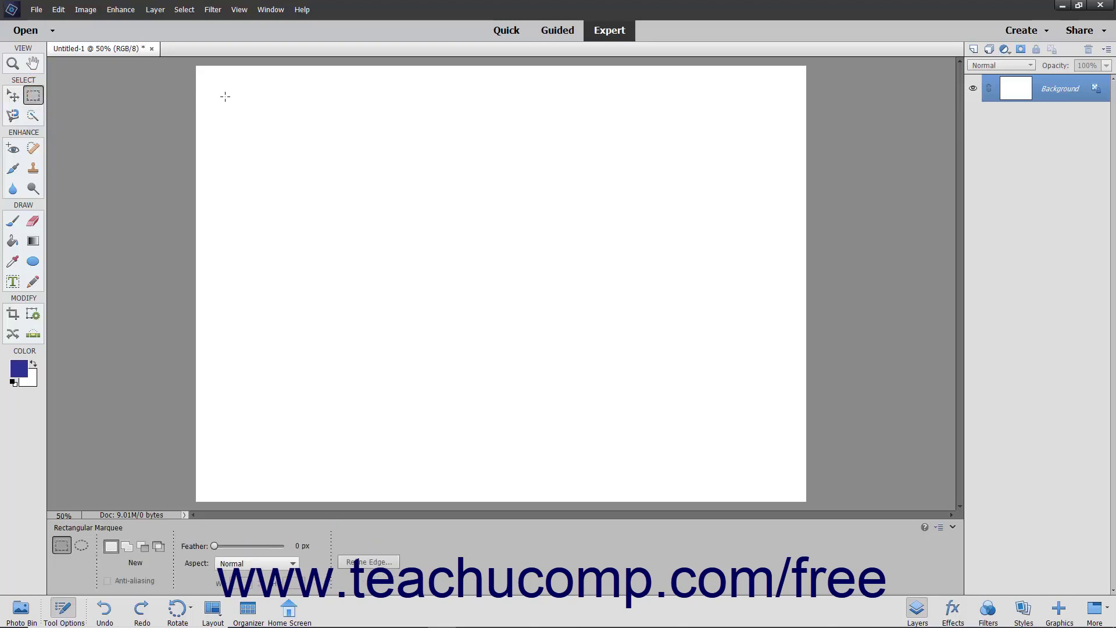
drag(229, 105, 330, 193)
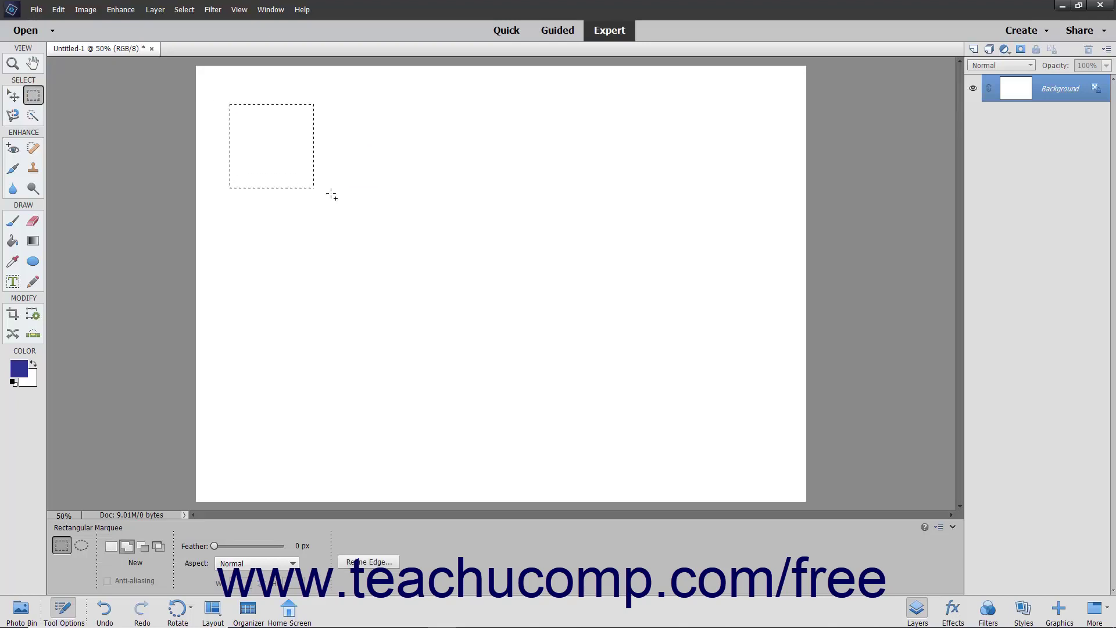
click(12, 282)
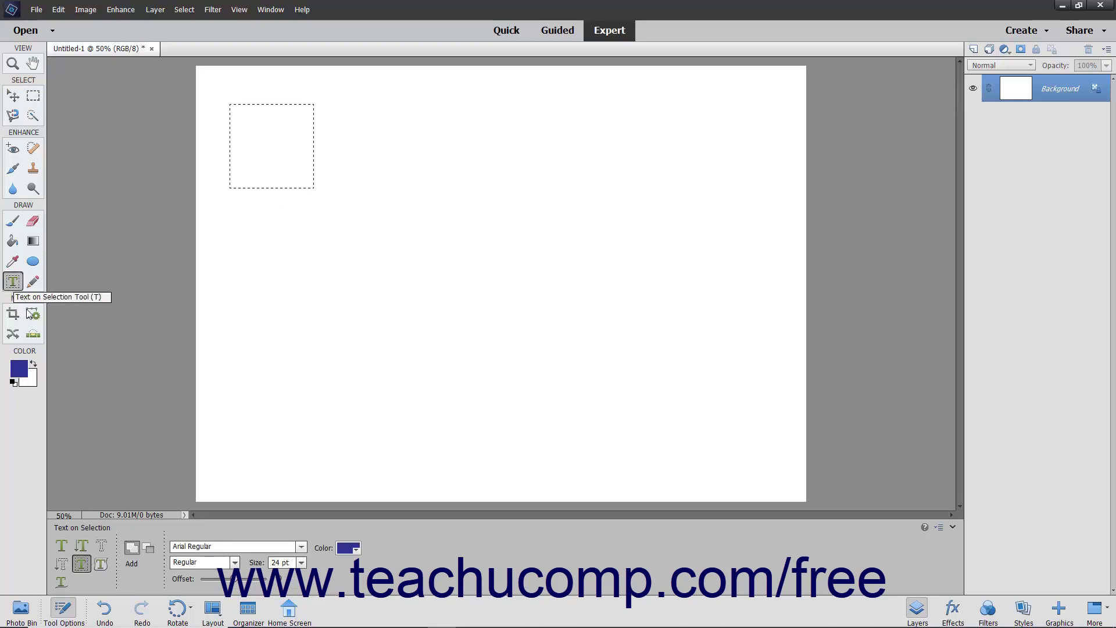
click(85, 566)
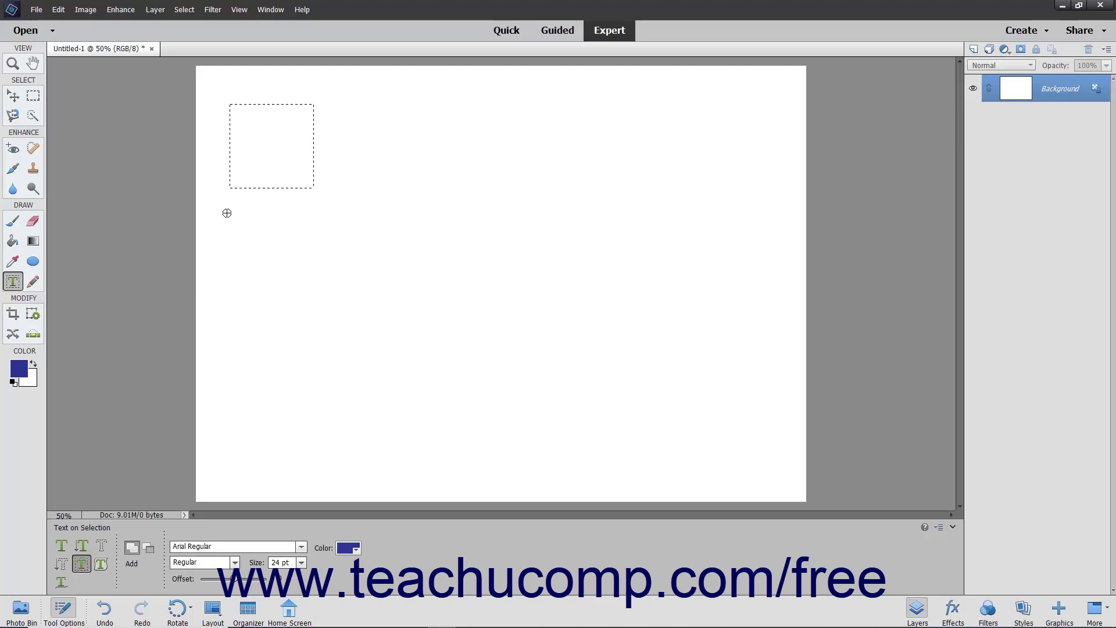
click(262, 139)
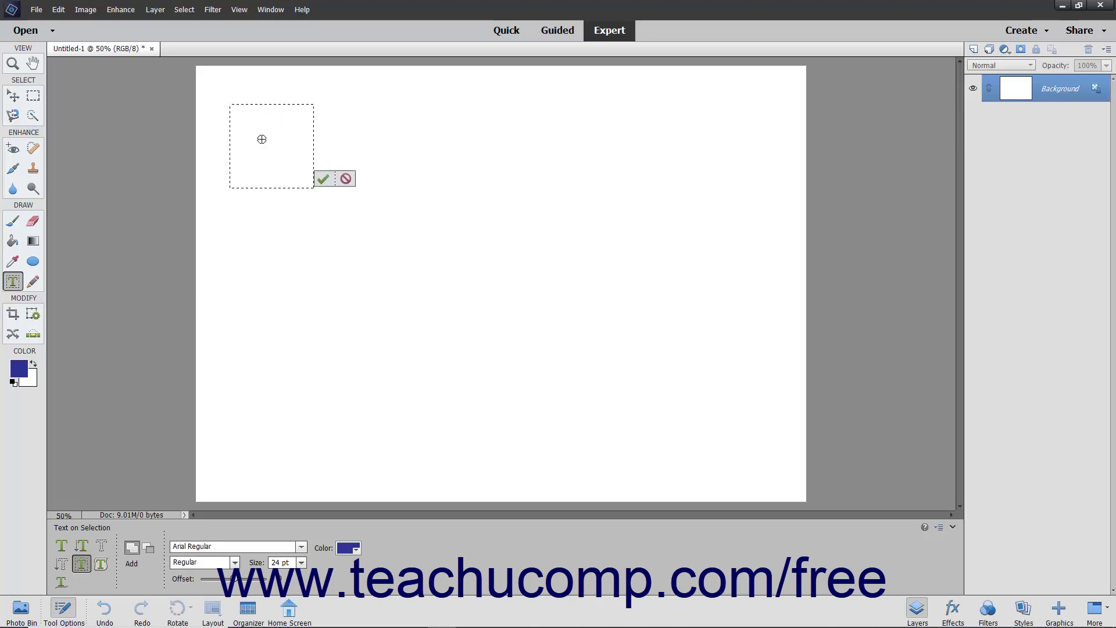
Commit the square path and type "This is square text" along its edge, then commit.
click(323, 181)
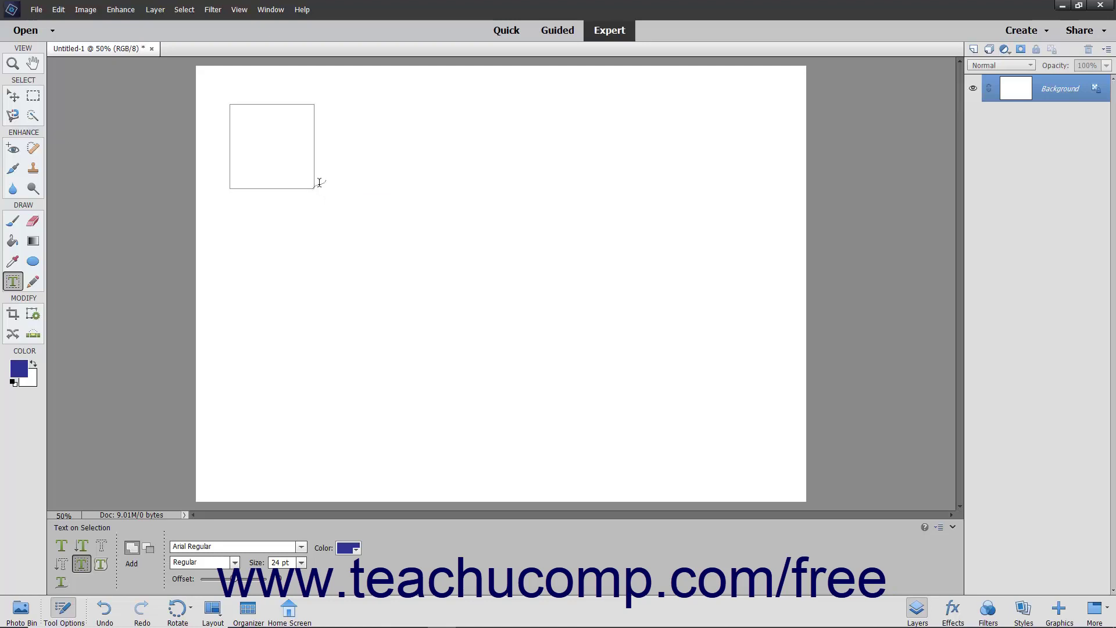
click(244, 108)
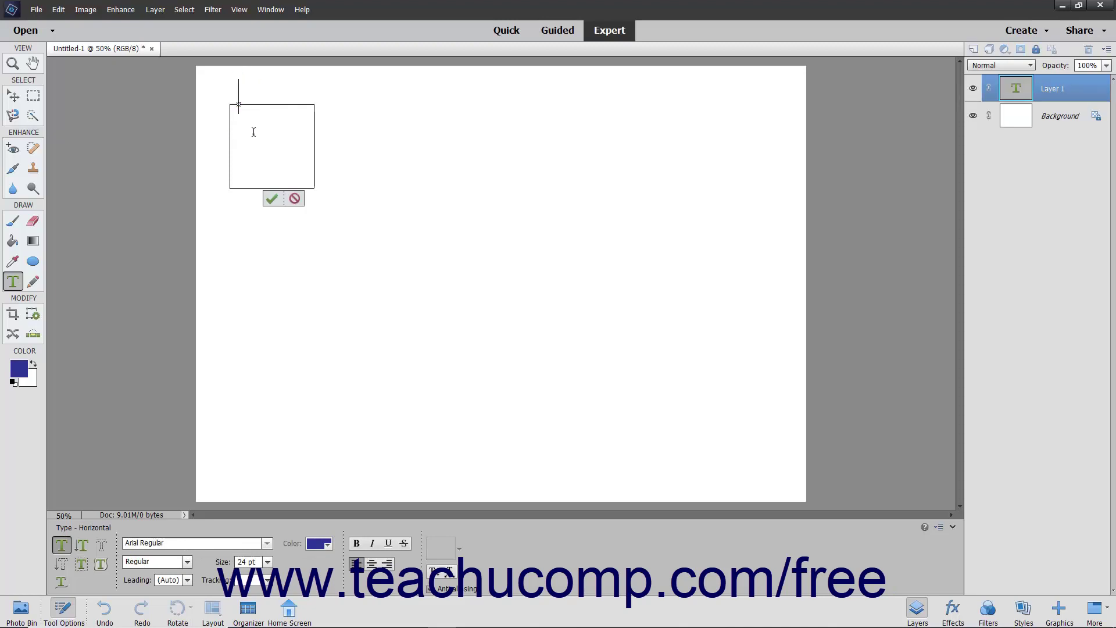
text(This is square text)
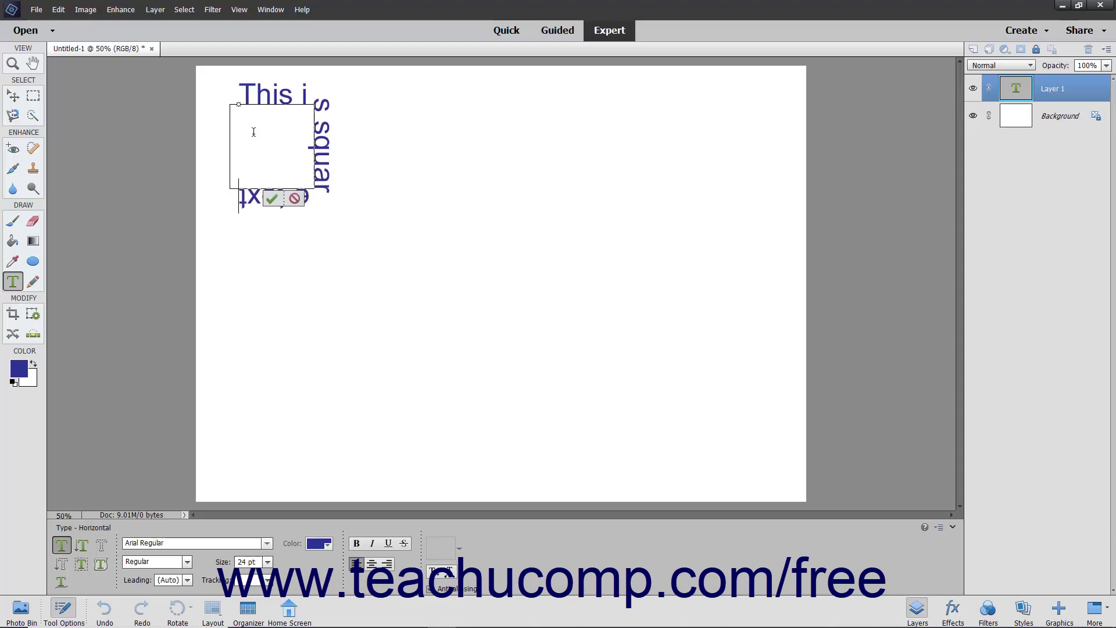
click(272, 199)
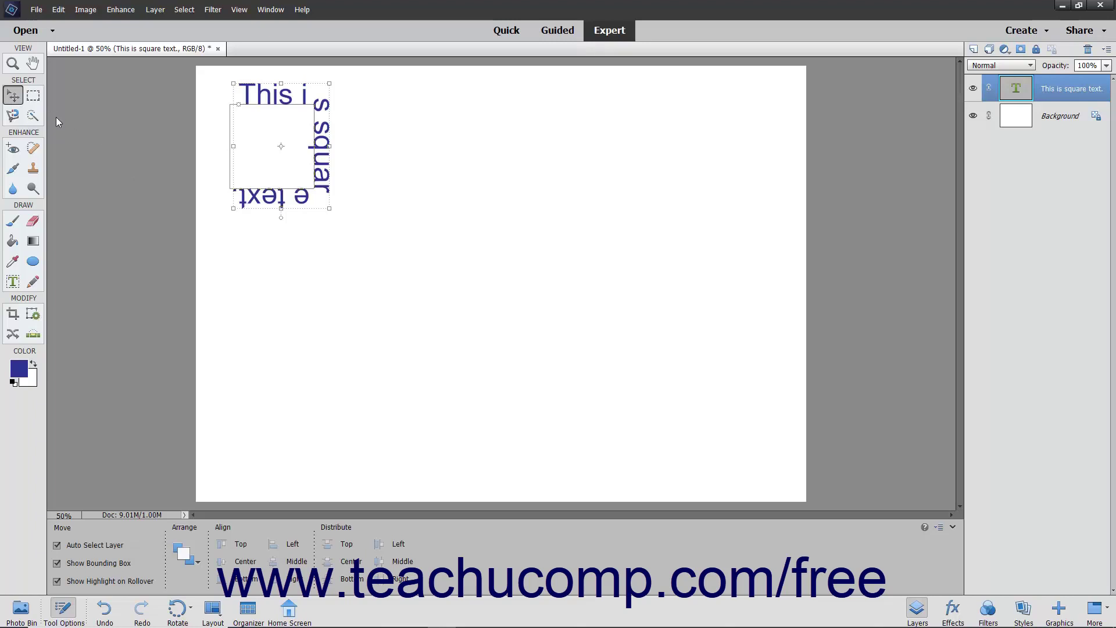
Draw a blue-filled circle as layer Shape 1 right of the square text.
click(30, 261)
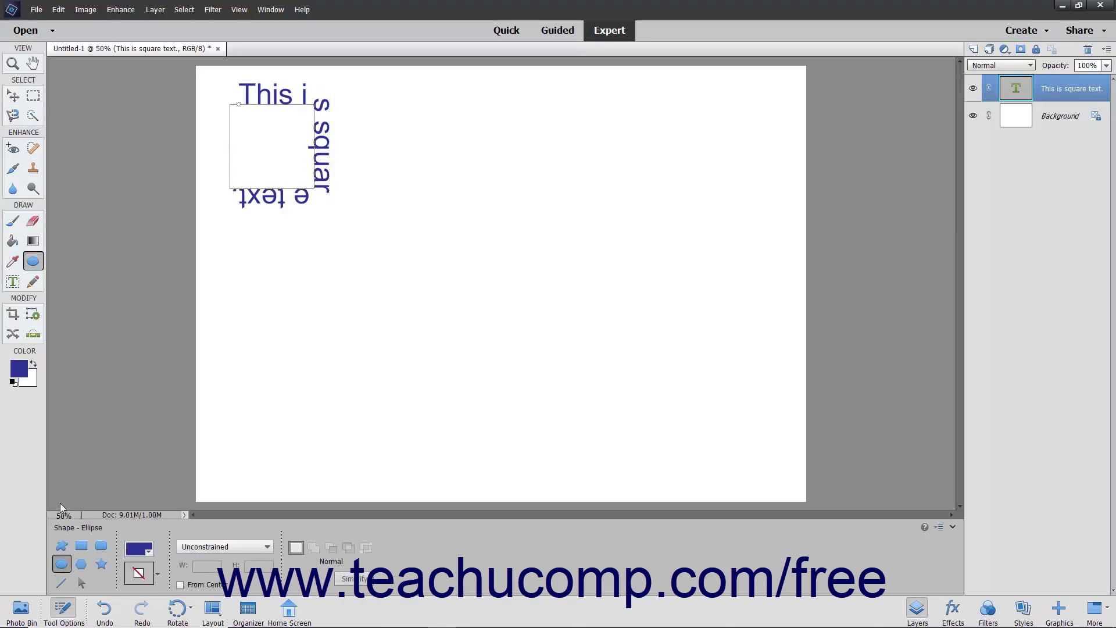
click(61, 564)
drag(460, 105, 627, 261)
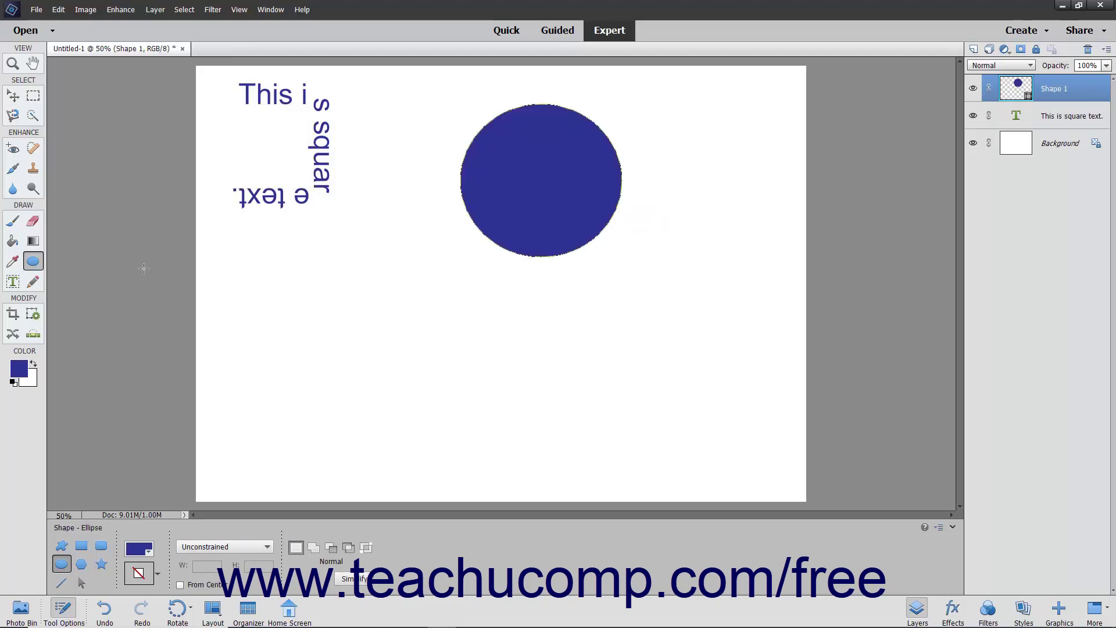
click(14, 282)
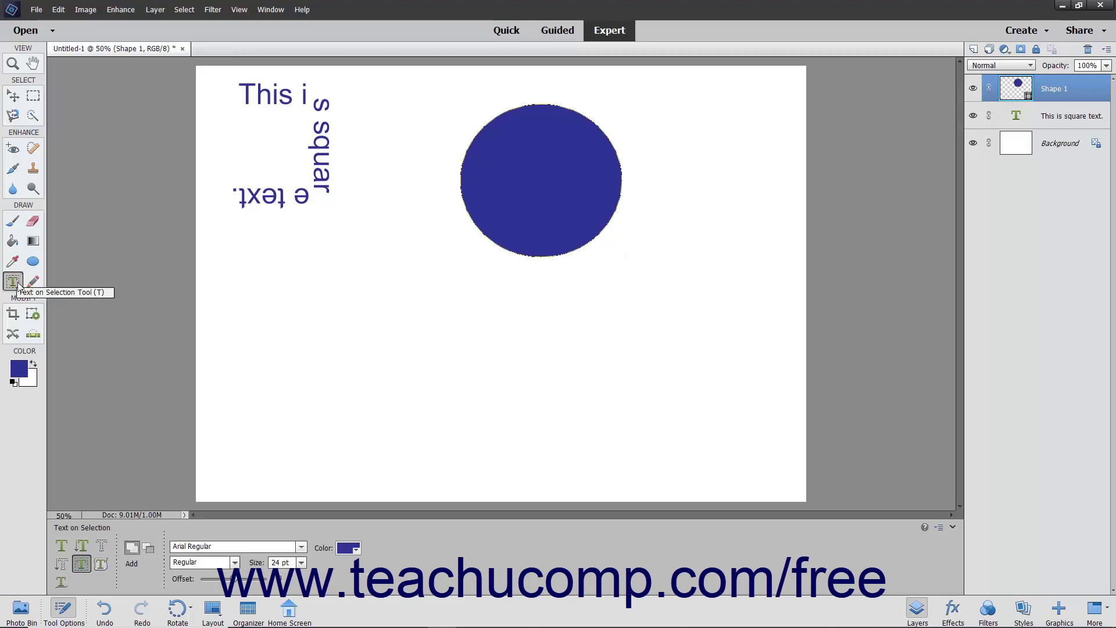
Using Text on Shape on the Shape 1 circle, type and commit "This is round text." along its top.
click(101, 564)
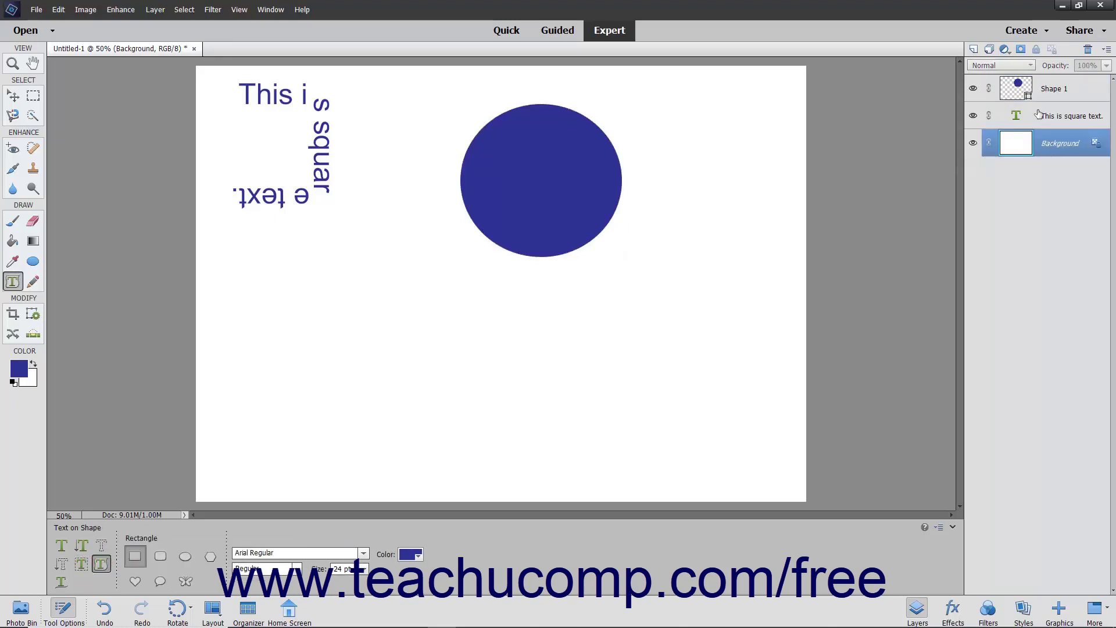
click(1075, 92)
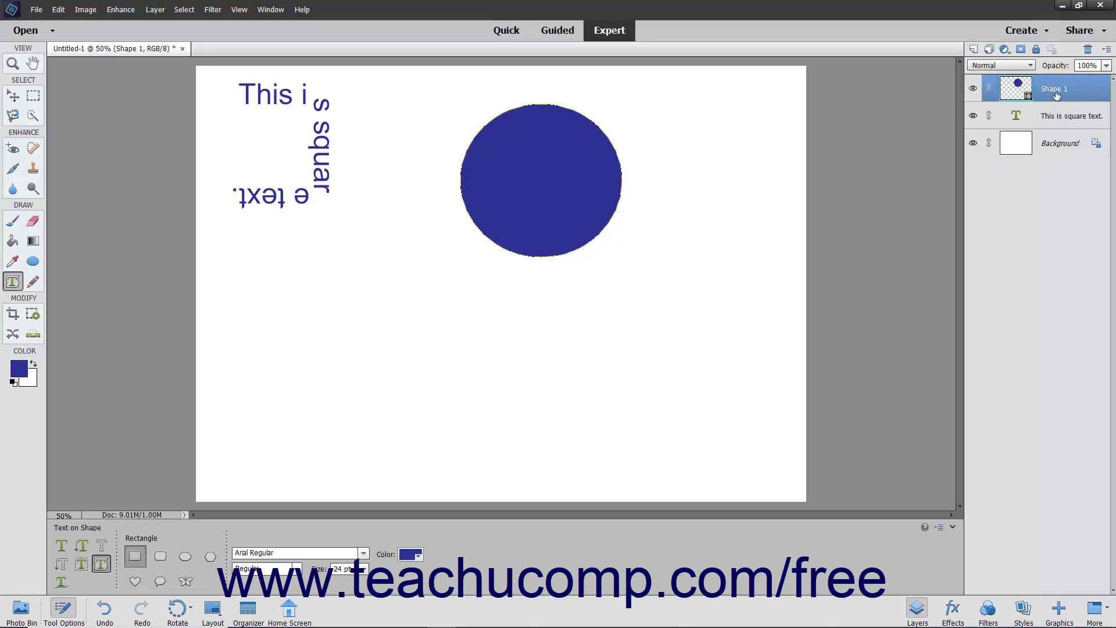
click(476, 140)
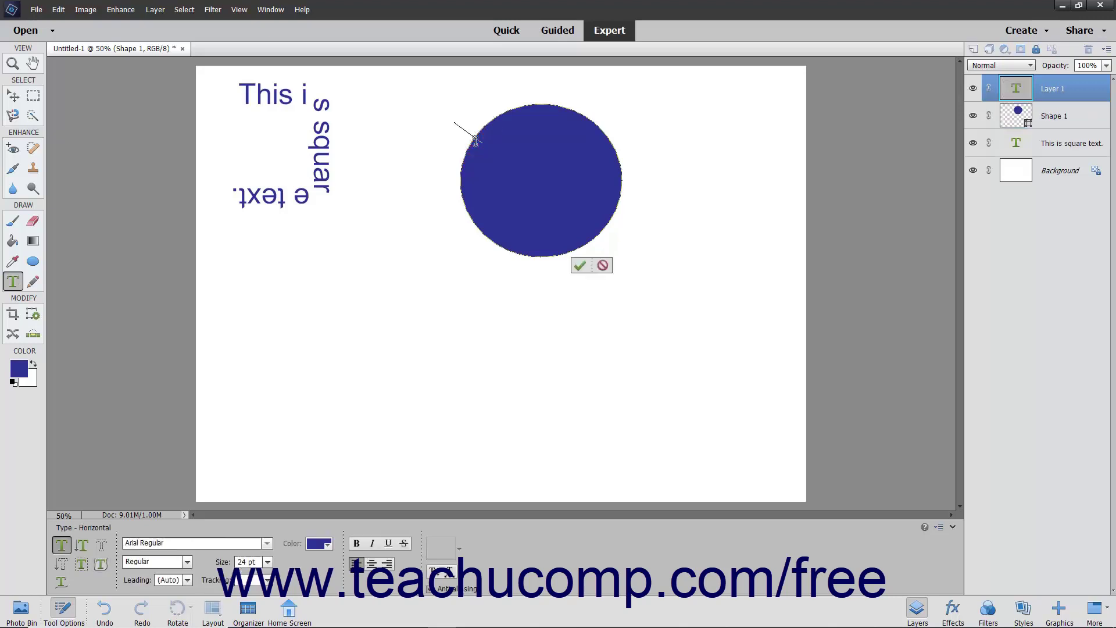
text(This is)
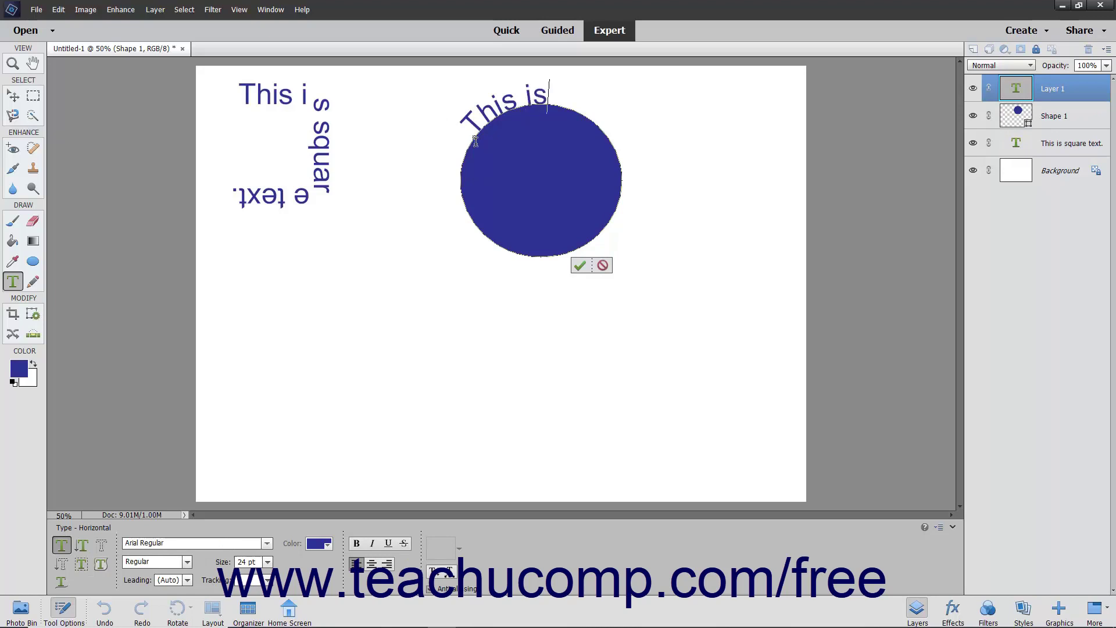
text( round text.)
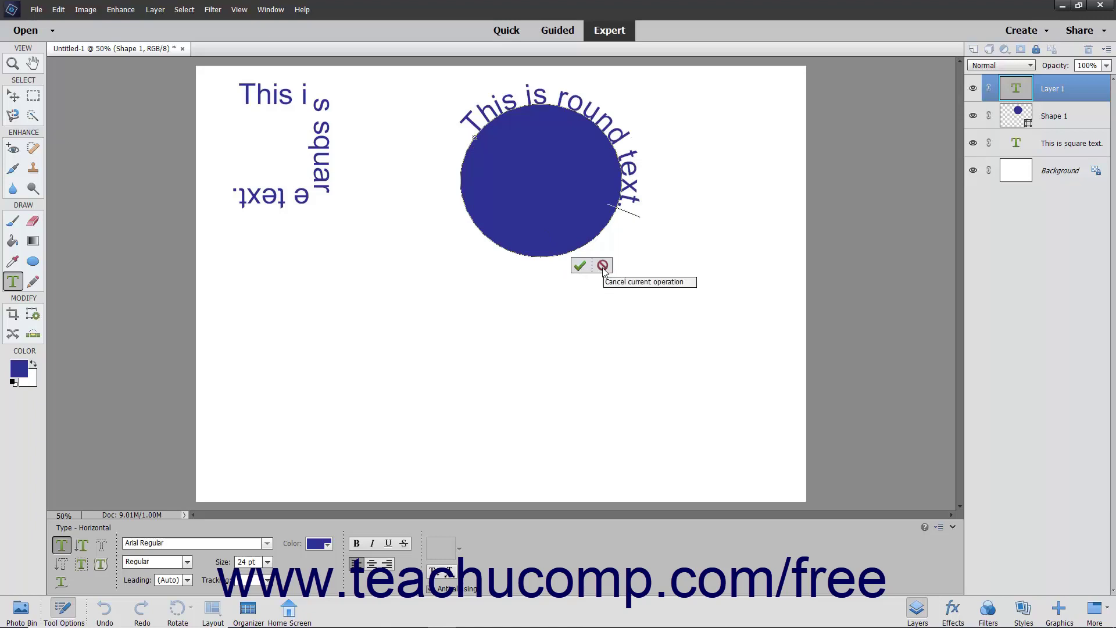
click(580, 265)
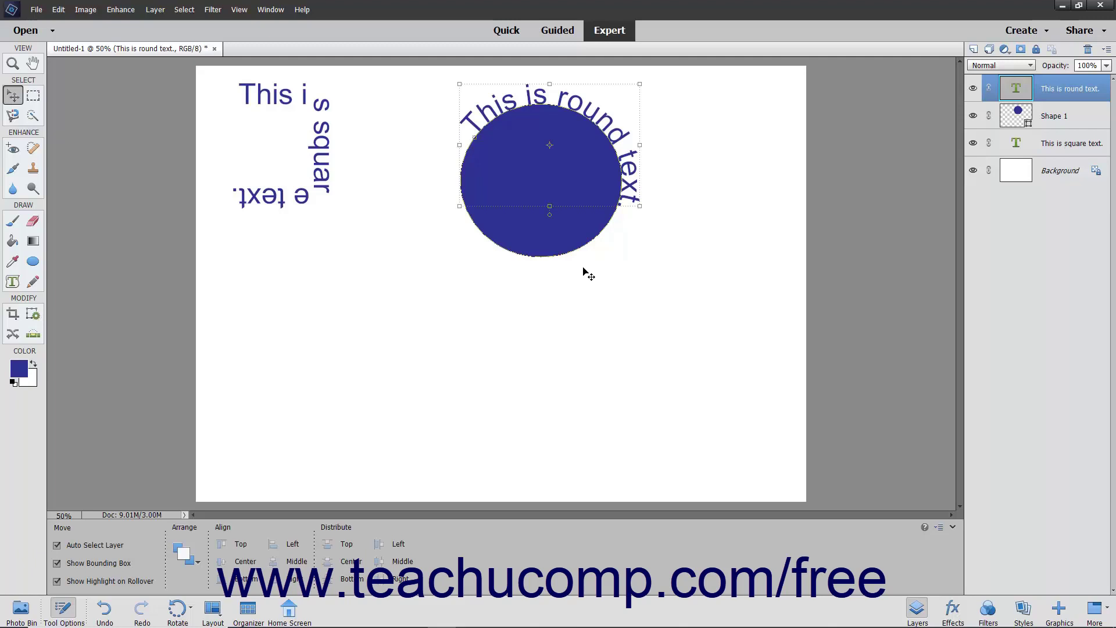
Draw a Heart shape path with Text on Shape at the upper right of the canvas.
click(12, 281)
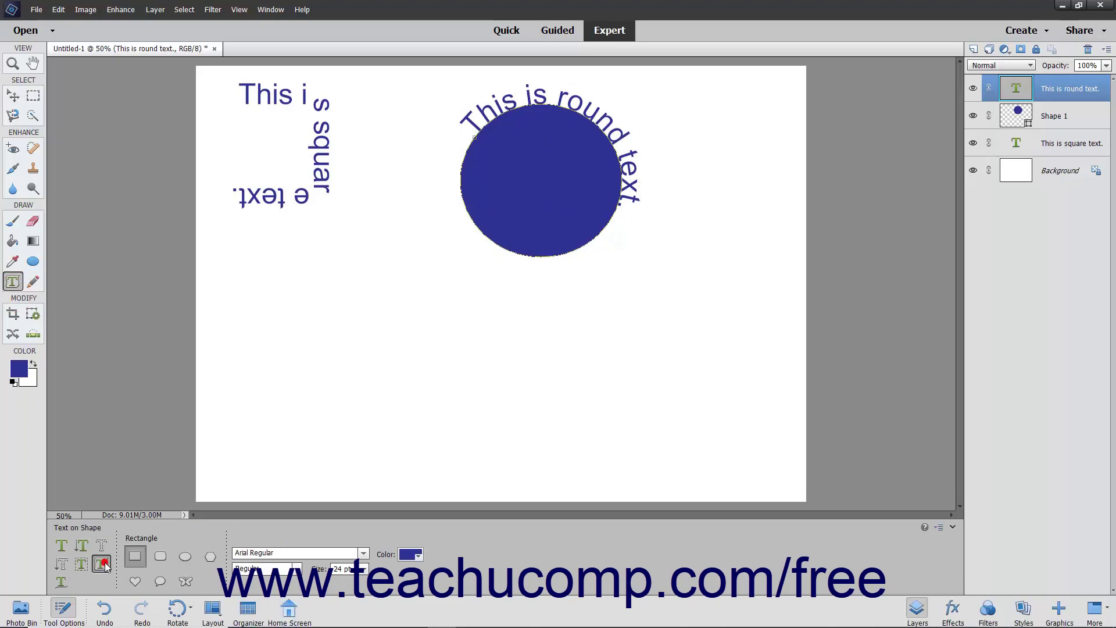
click(101, 563)
click(134, 581)
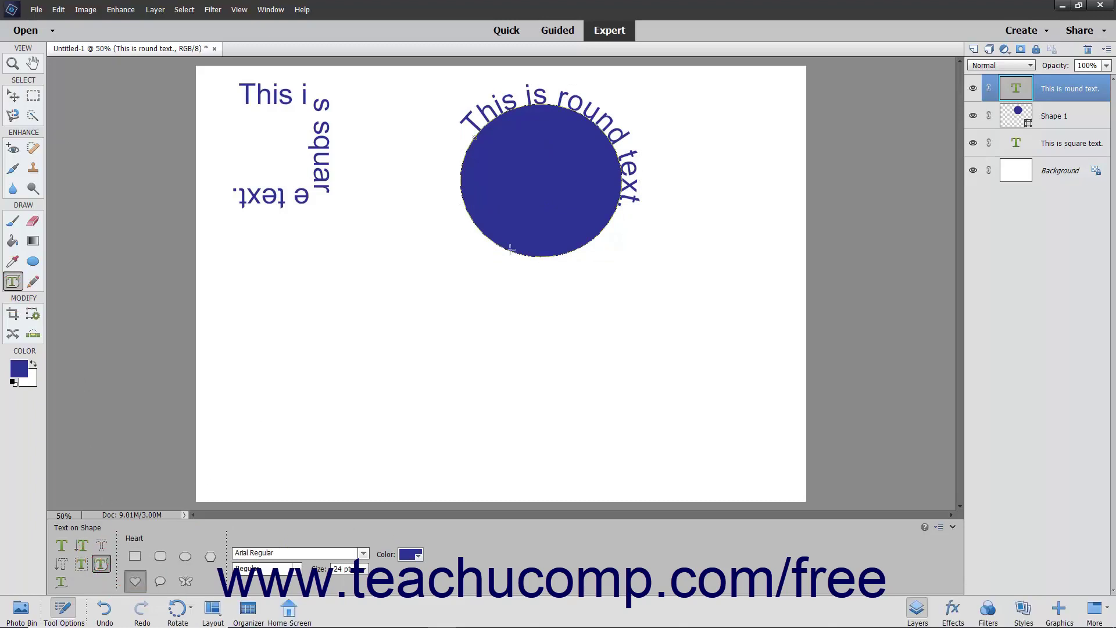
drag(702, 133, 795, 237)
Type "This is a heart." along the heart outline and commit it.
click(706, 145)
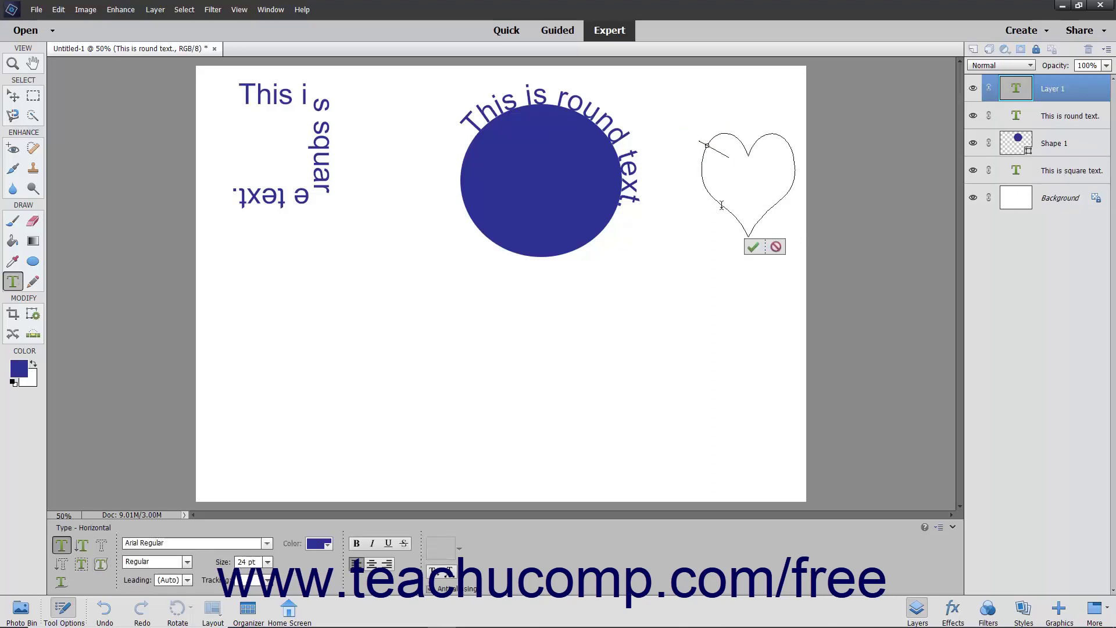
text(This is a)
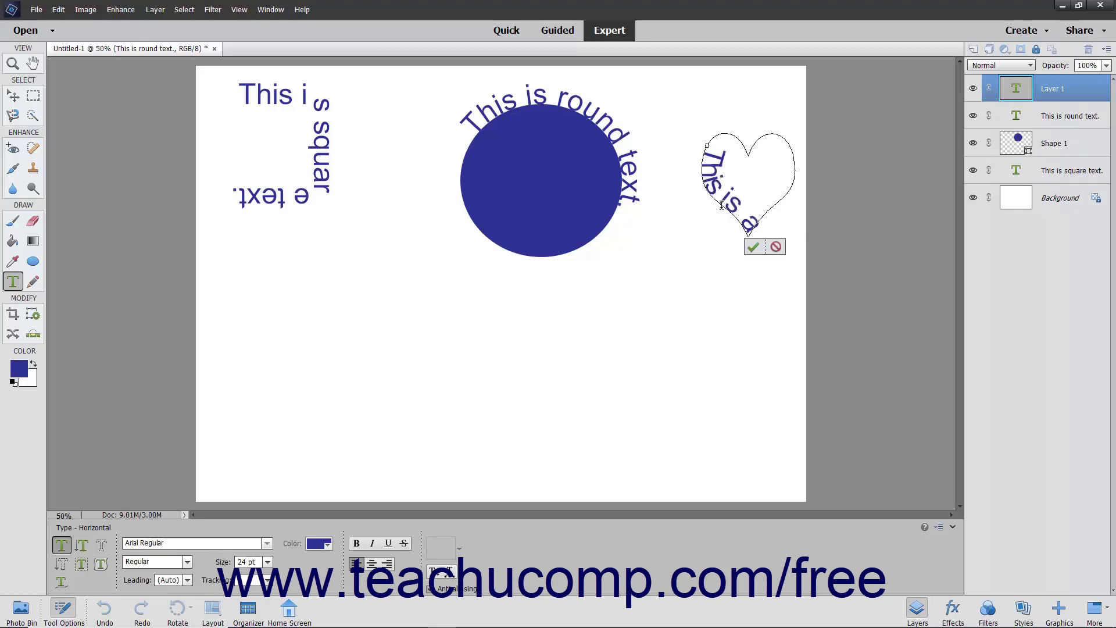
text( heart.)
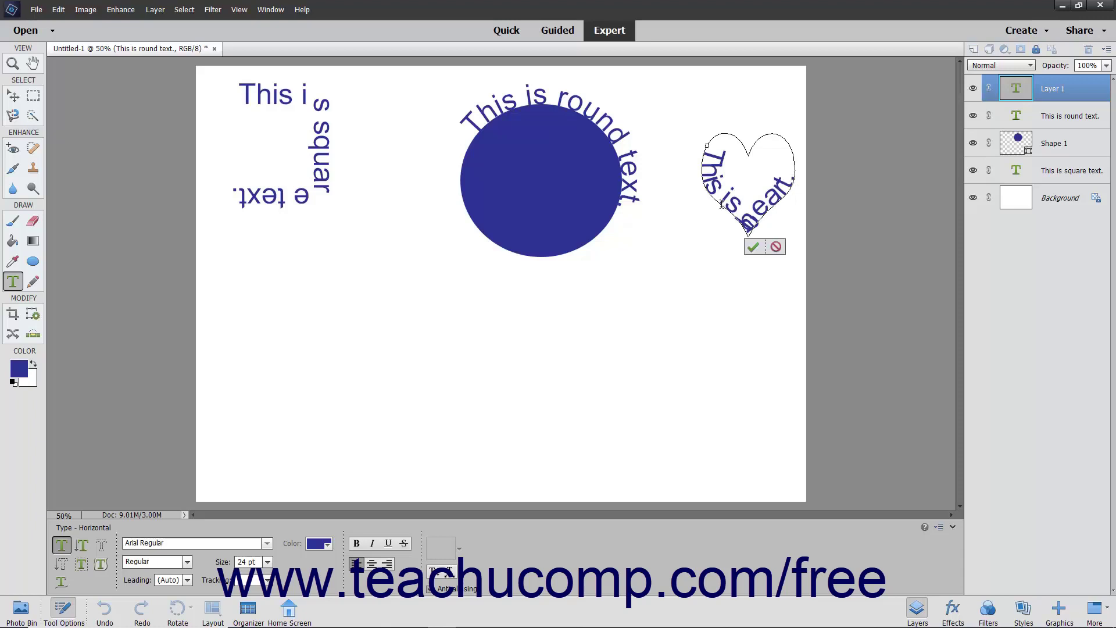
click(755, 248)
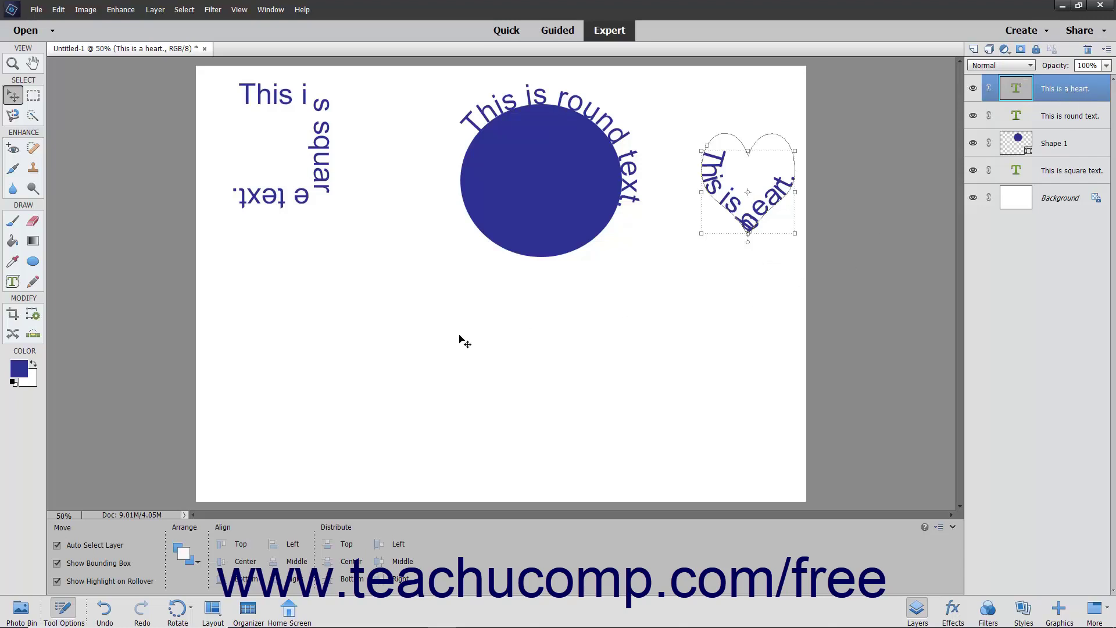
Draw and commit a freehand wavy path across the lower canvas, then type "This is roller-coaster text I made." along it.
click(13, 282)
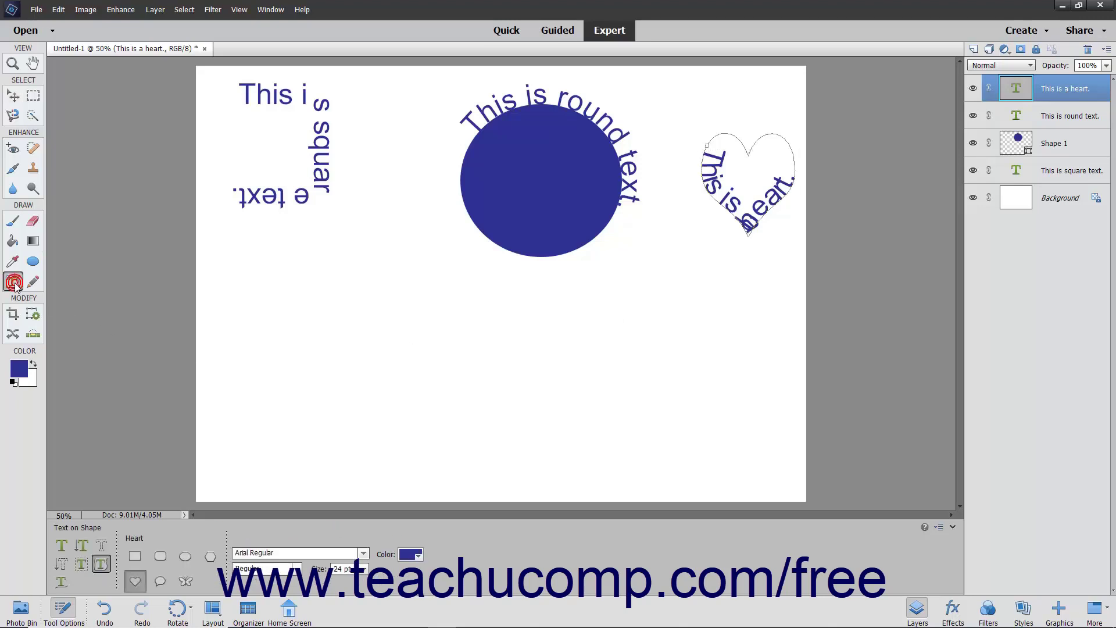
click(62, 581)
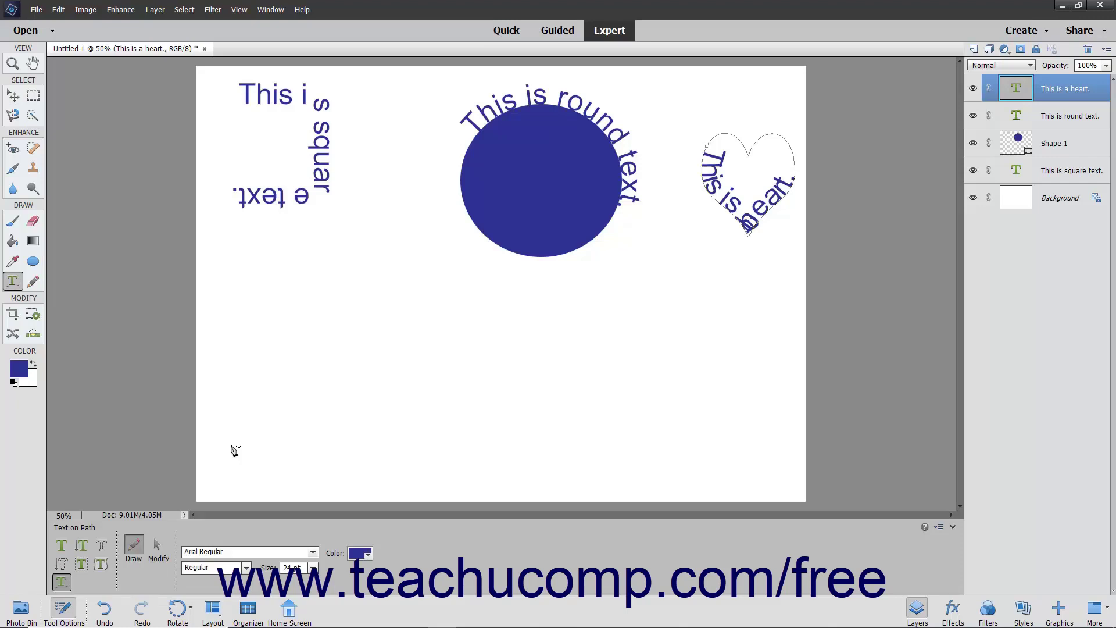
mouse_move(230, 443)
mouse_down()
mouse_move(341, 379)
mouse_move(485, 416)
mouse_move(661, 399)
mouse_up()
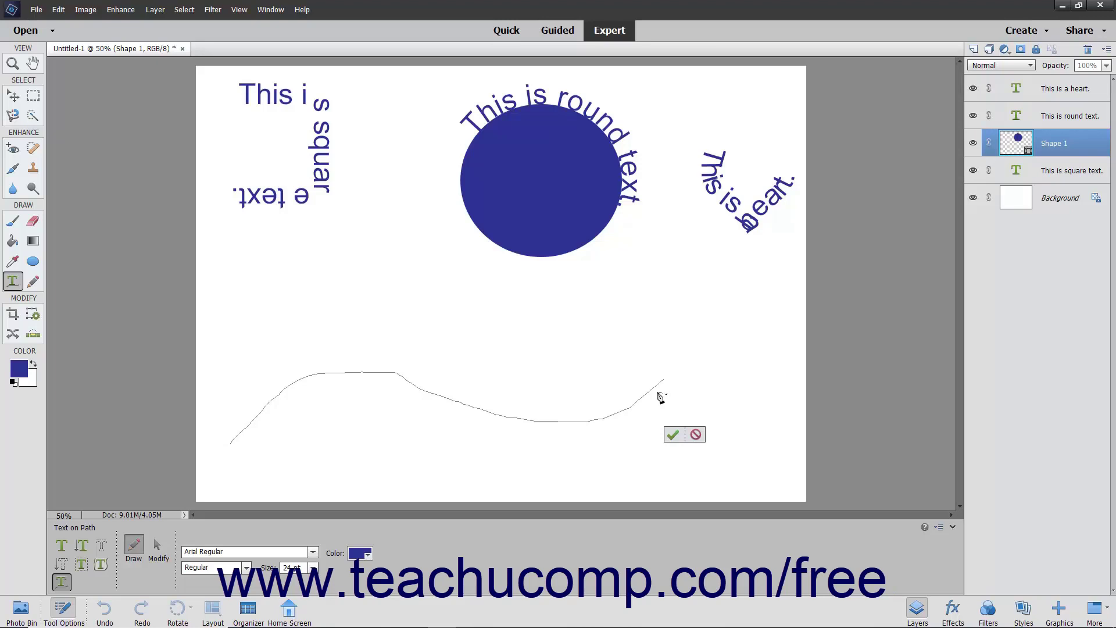
click(672, 435)
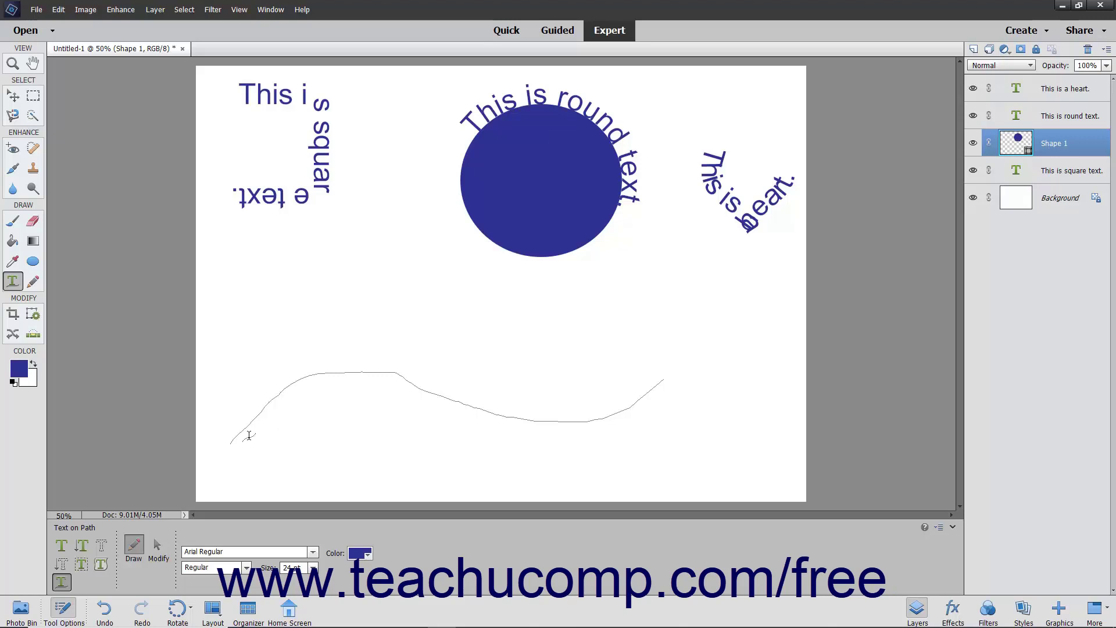
click(247, 434)
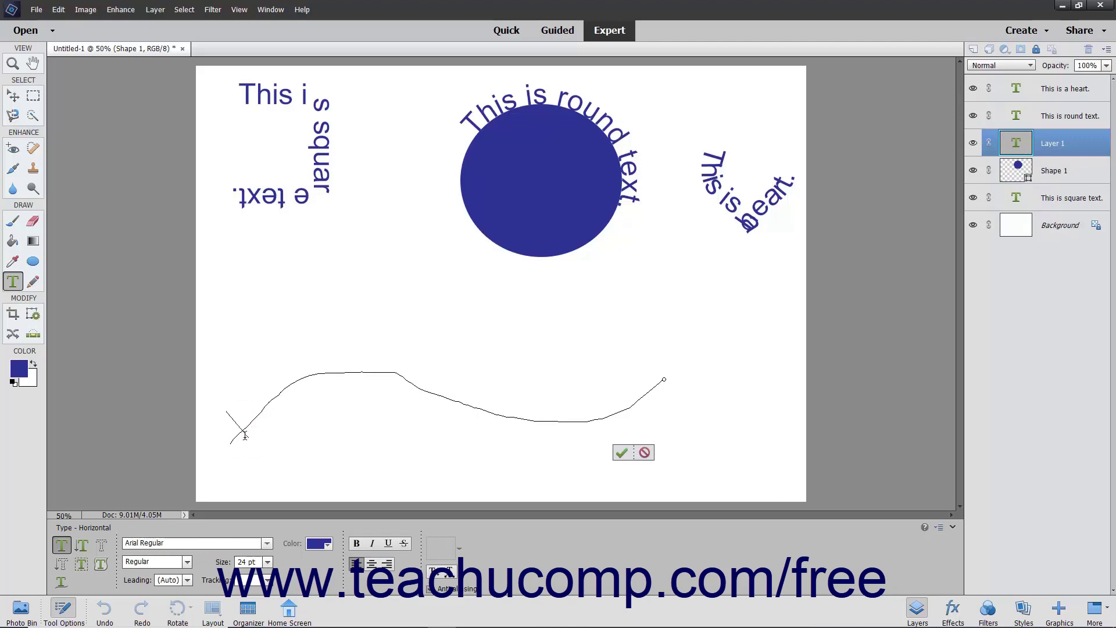
text(This is roll)
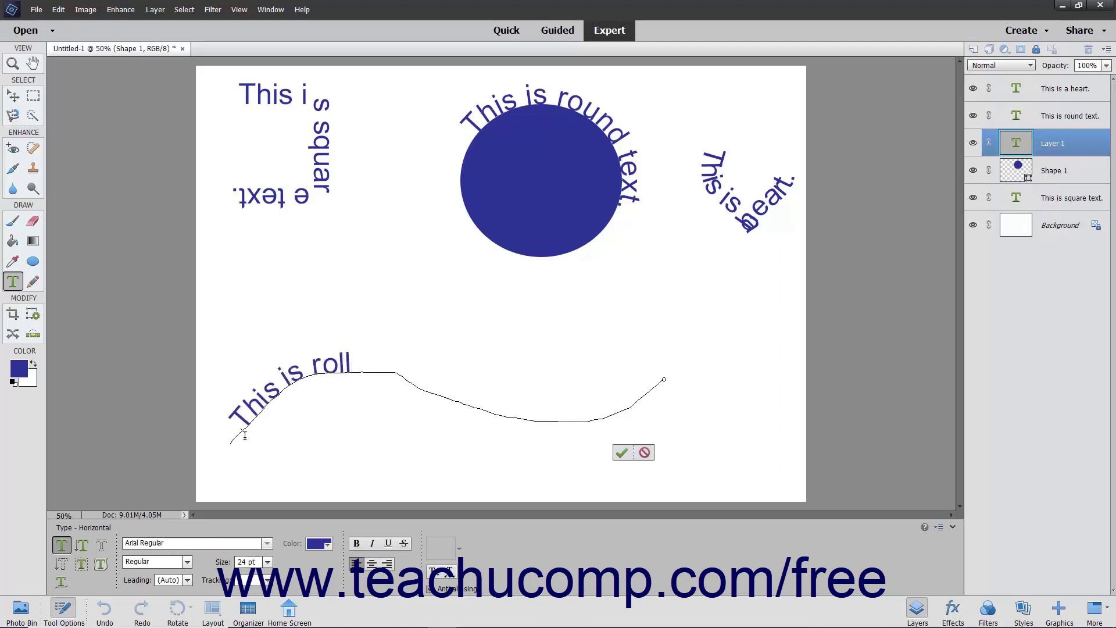
text(er-coaster tex)
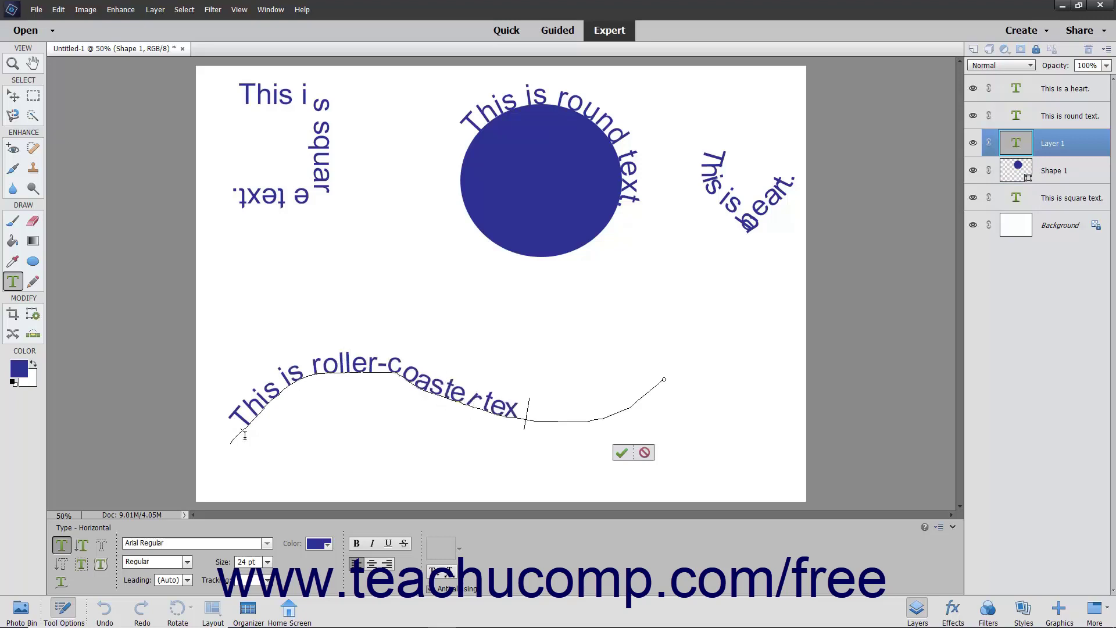
text(t I made.)
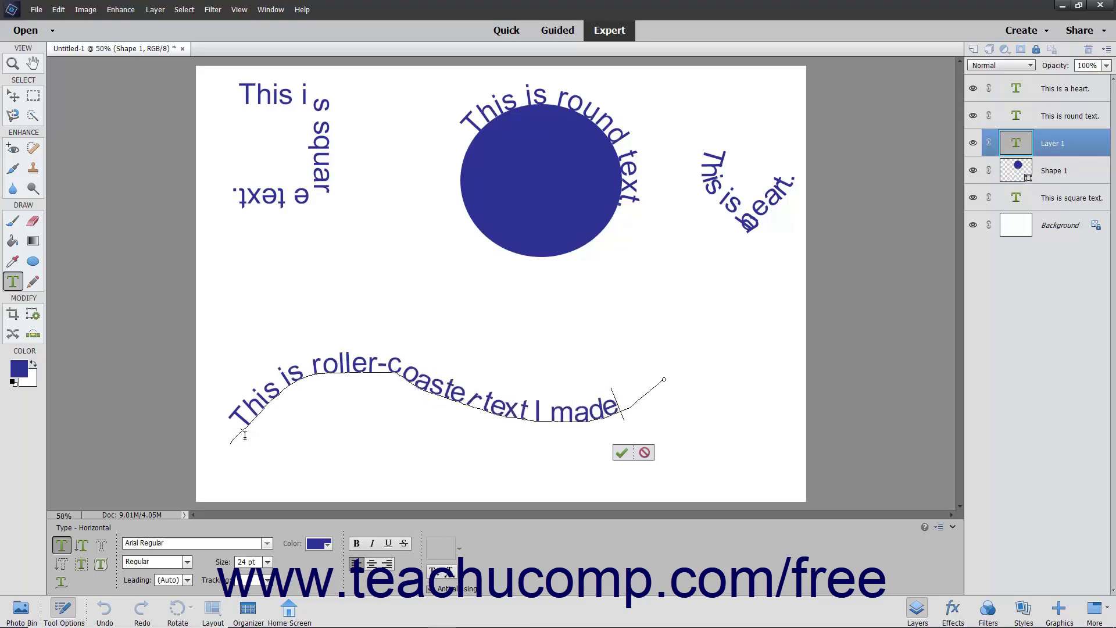